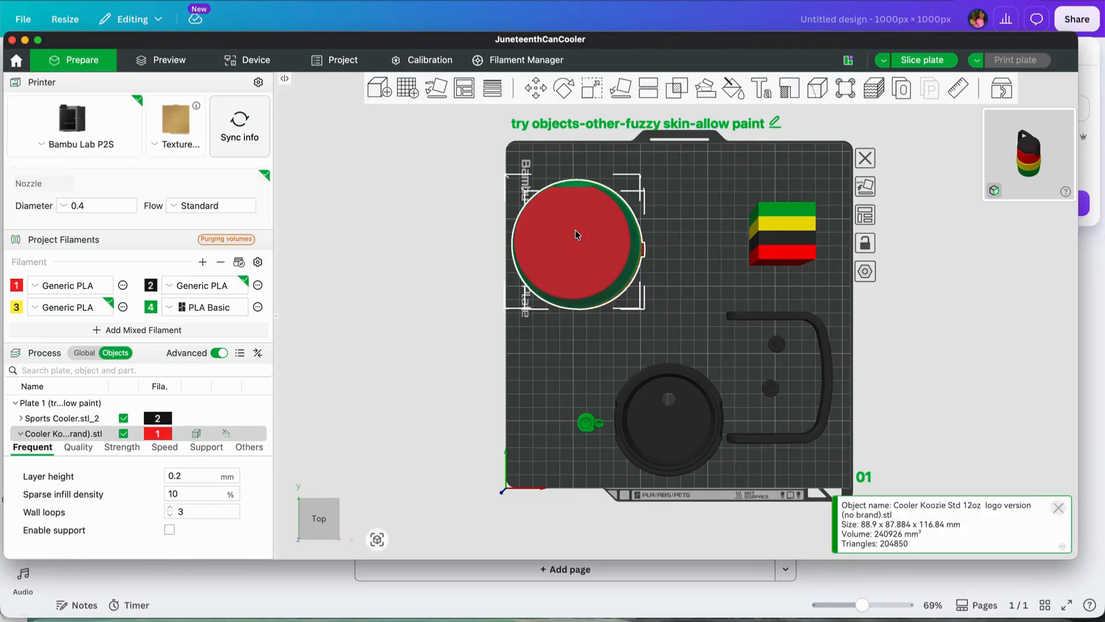
Add LogoWebsite.svg from Downloads as an SVG modifier on the top face of the red Cooler Koozie
right_click(576, 234)
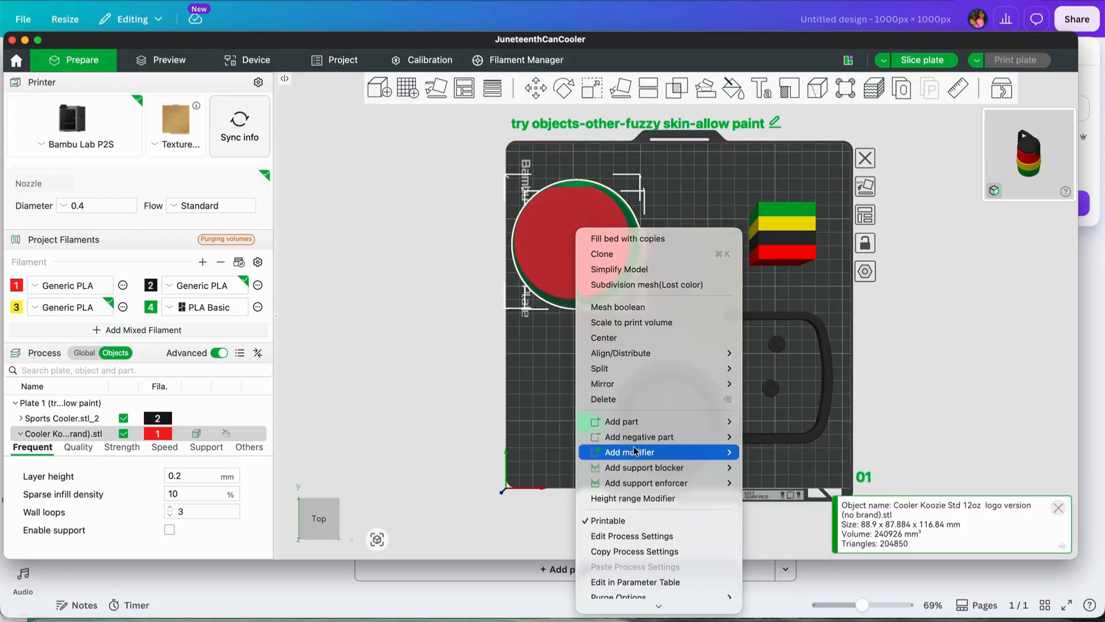
mouse_move(634, 455)
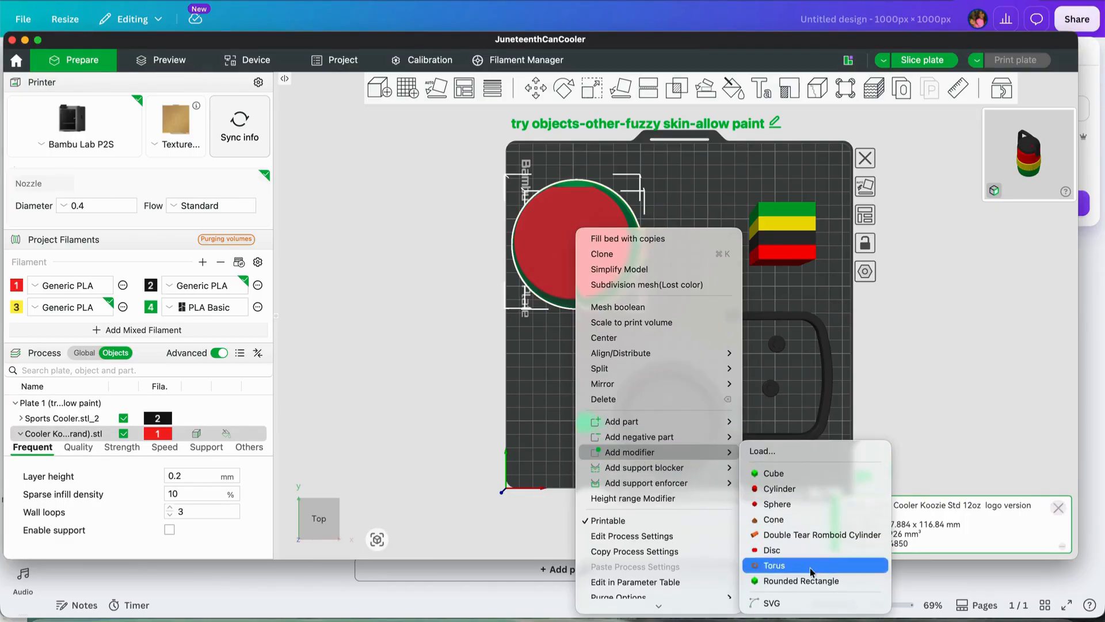
click(809, 602)
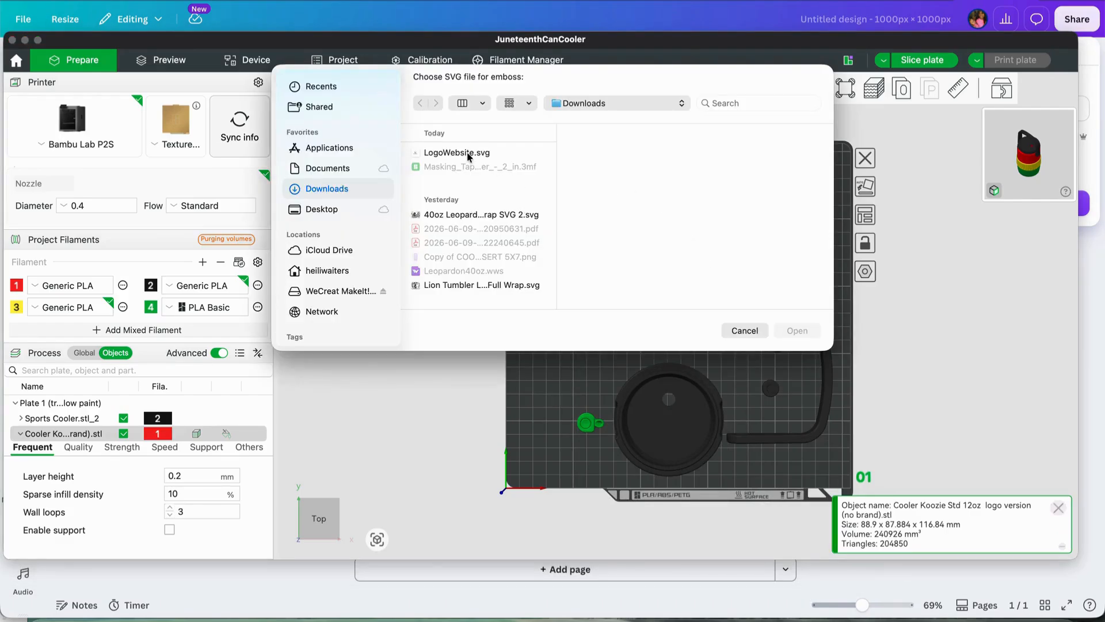
click(468, 154)
click(799, 331)
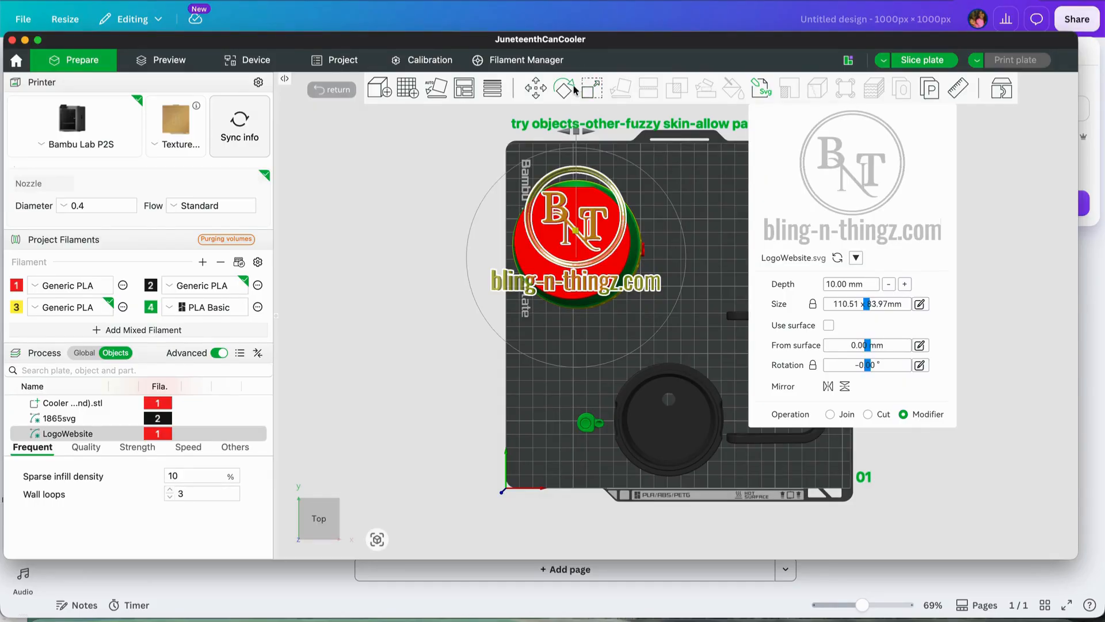
Scale the logo modifier uniformly down to about 60 × 45 mm and shift it along X to about 58.75 mm
click(592, 89)
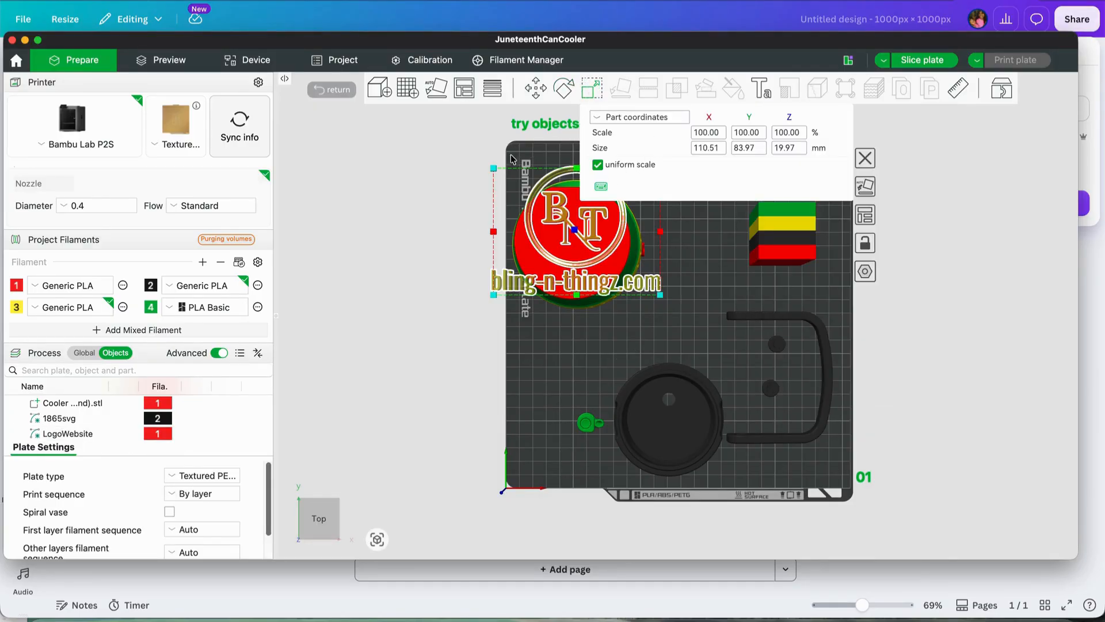
drag(493, 169, 533, 198)
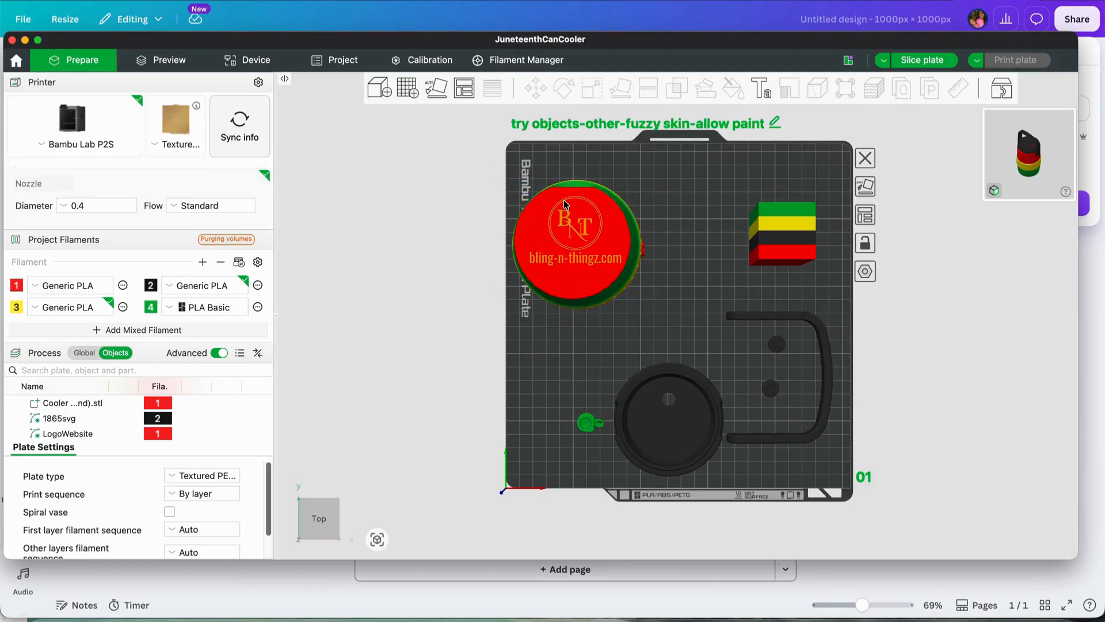
click(77, 437)
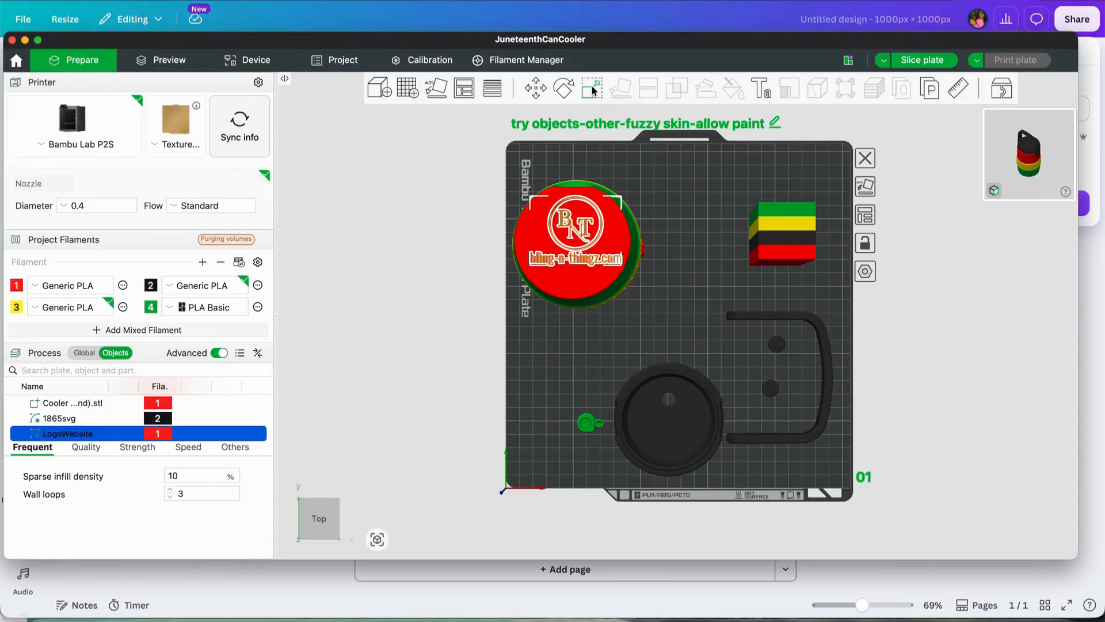
click(540, 90)
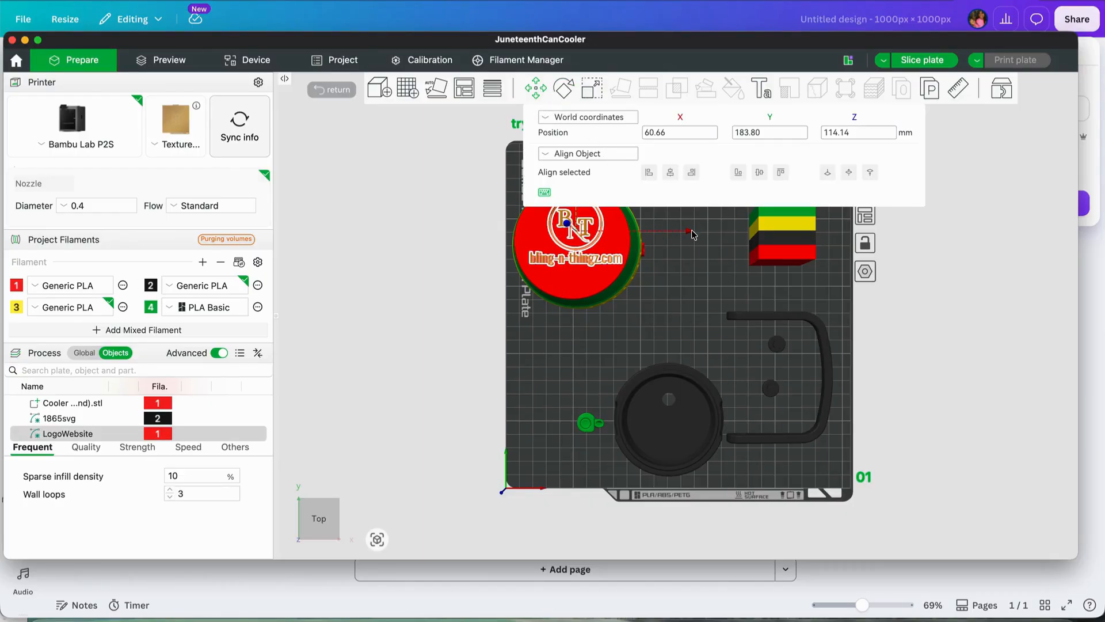
drag(693, 233, 684, 234)
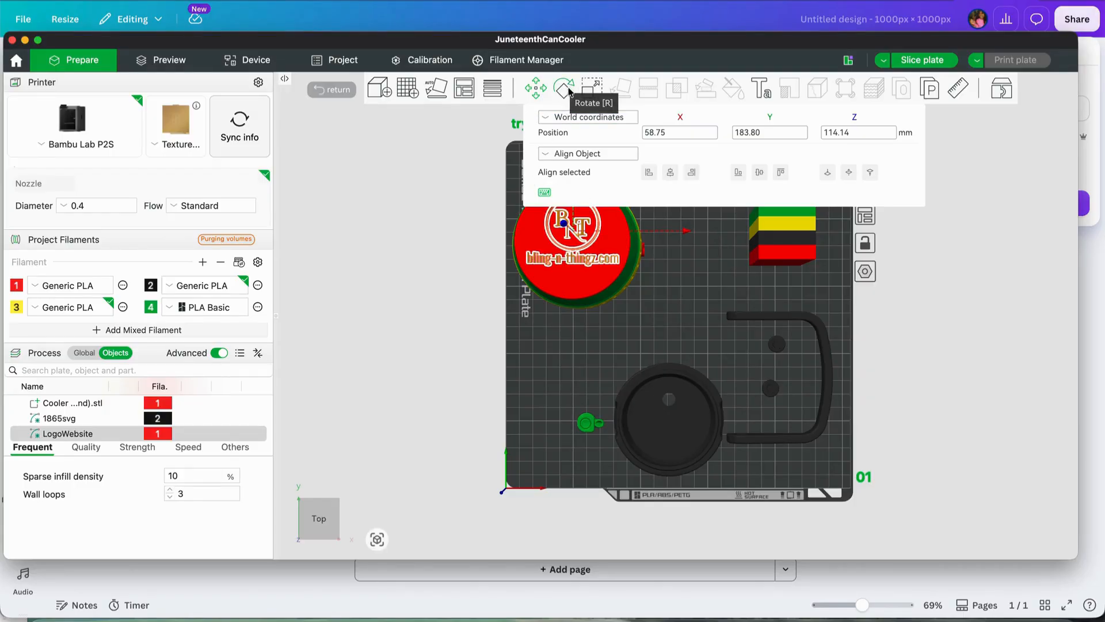
click(534, 91)
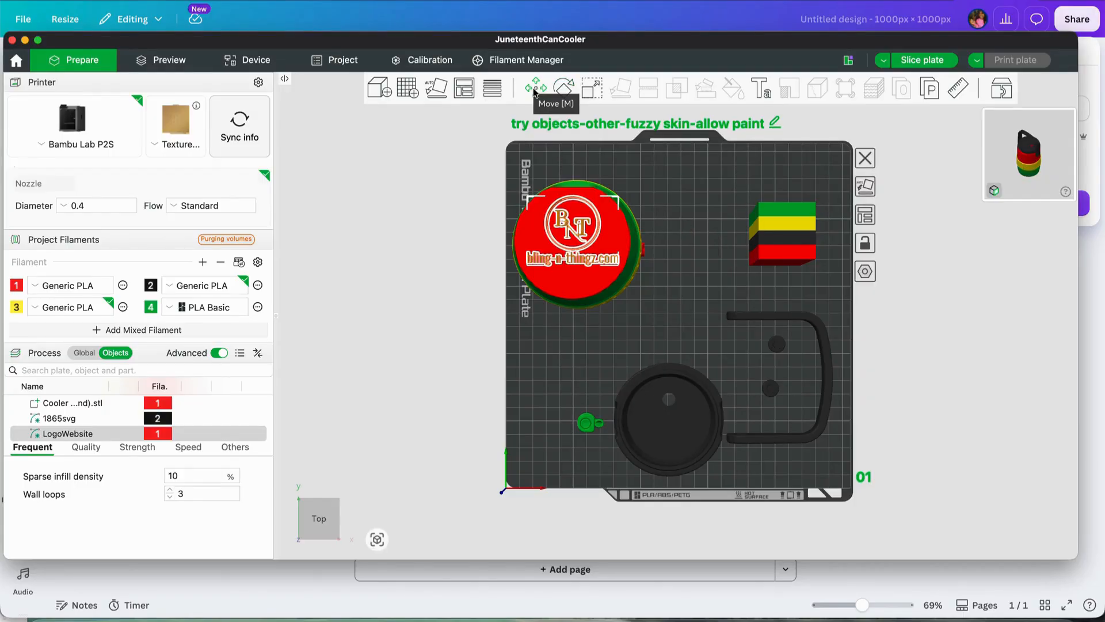
click(478, 236)
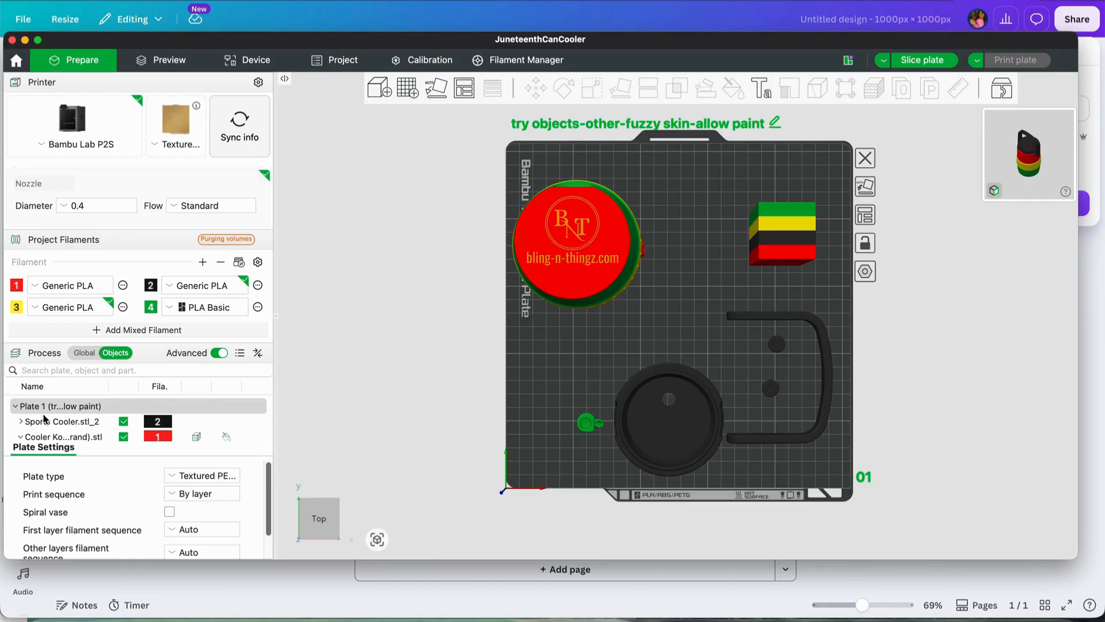
Assign black filament 2 to the LogoWebsite modifier
scroll(44, 418, down, 2)
scroll(44, 418, down, 4)
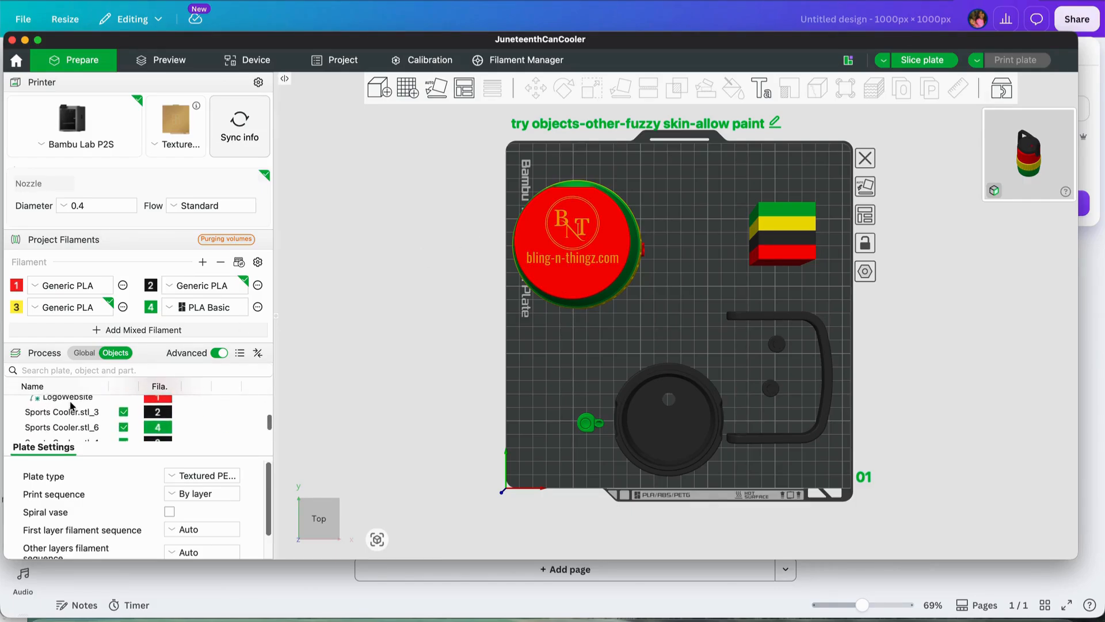
scroll(71, 406, up, 1)
click(75, 413)
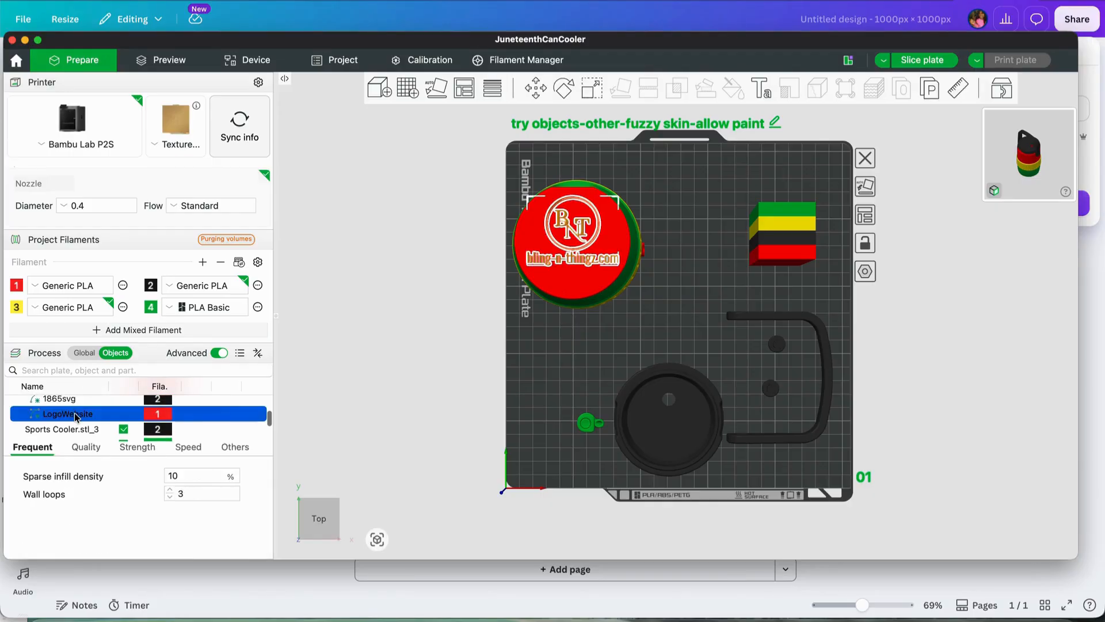
click(165, 416)
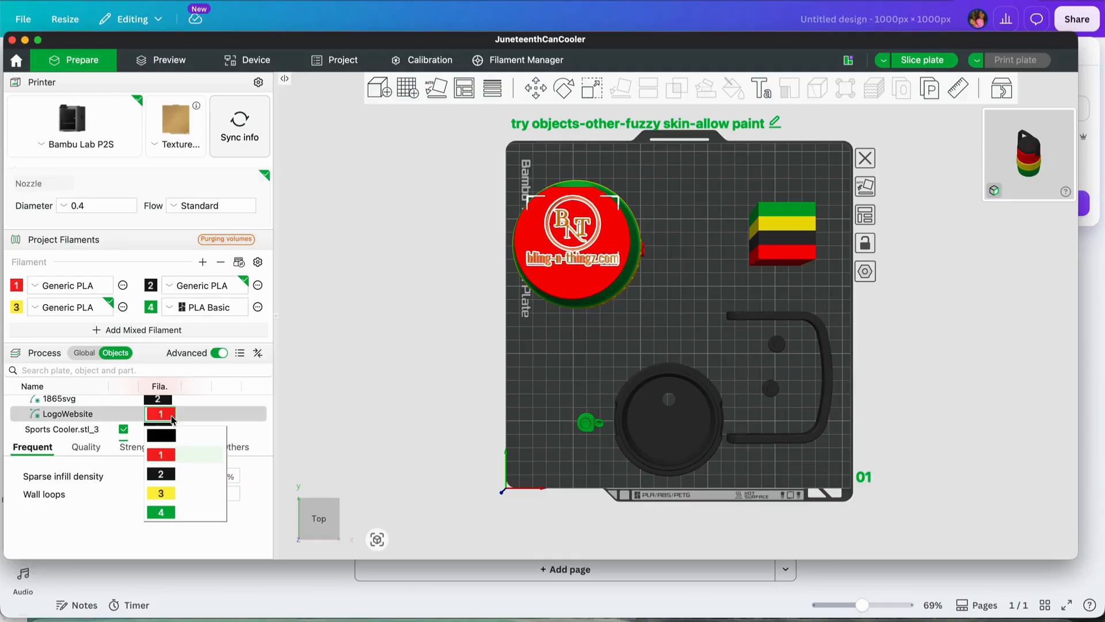
click(167, 477)
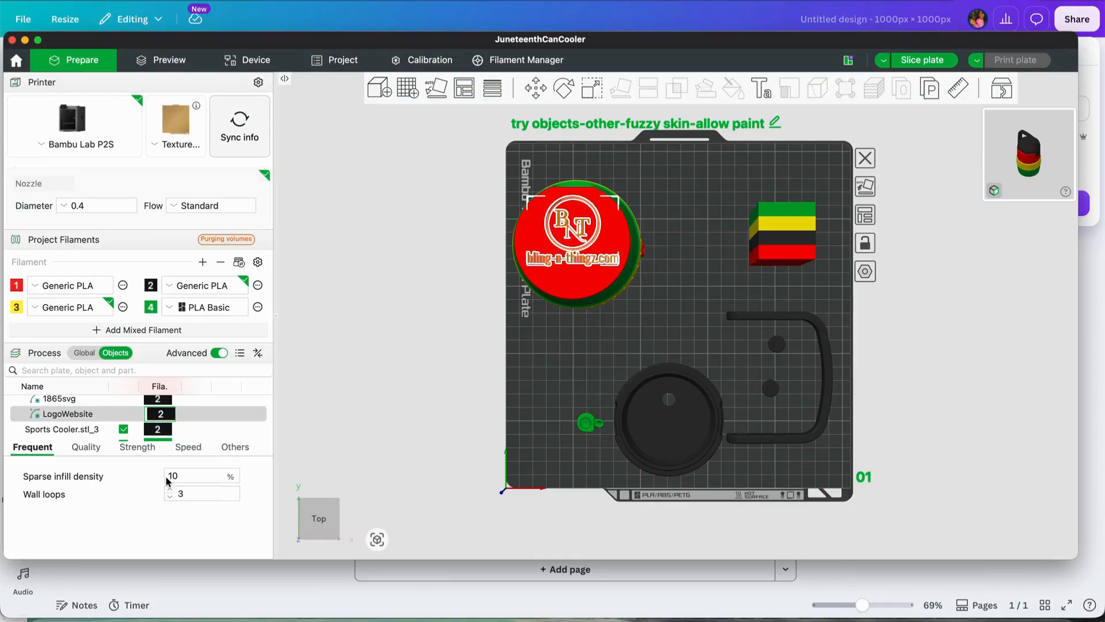
Change the LogoWebsite modifier's filament to yellow filament 3
right_click(190, 418)
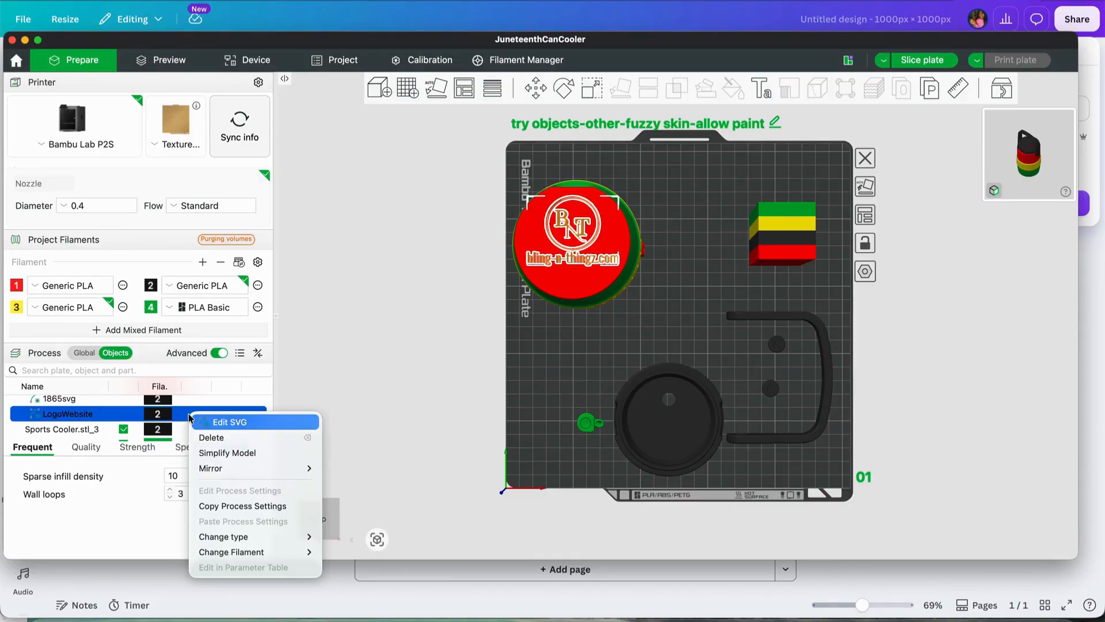
mouse_move(247, 552)
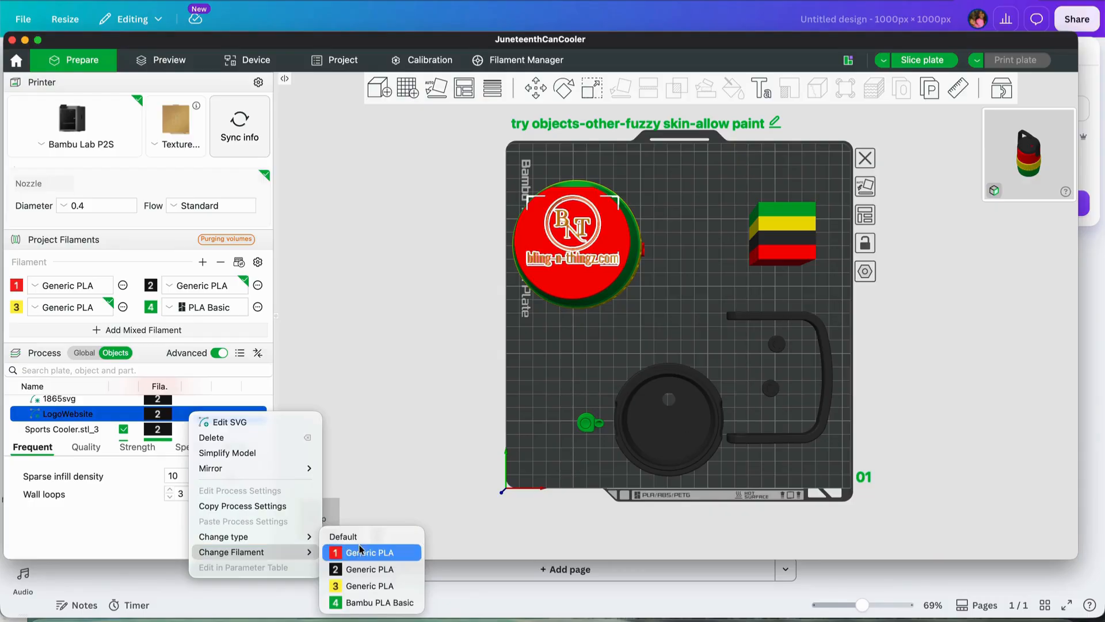
click(351, 586)
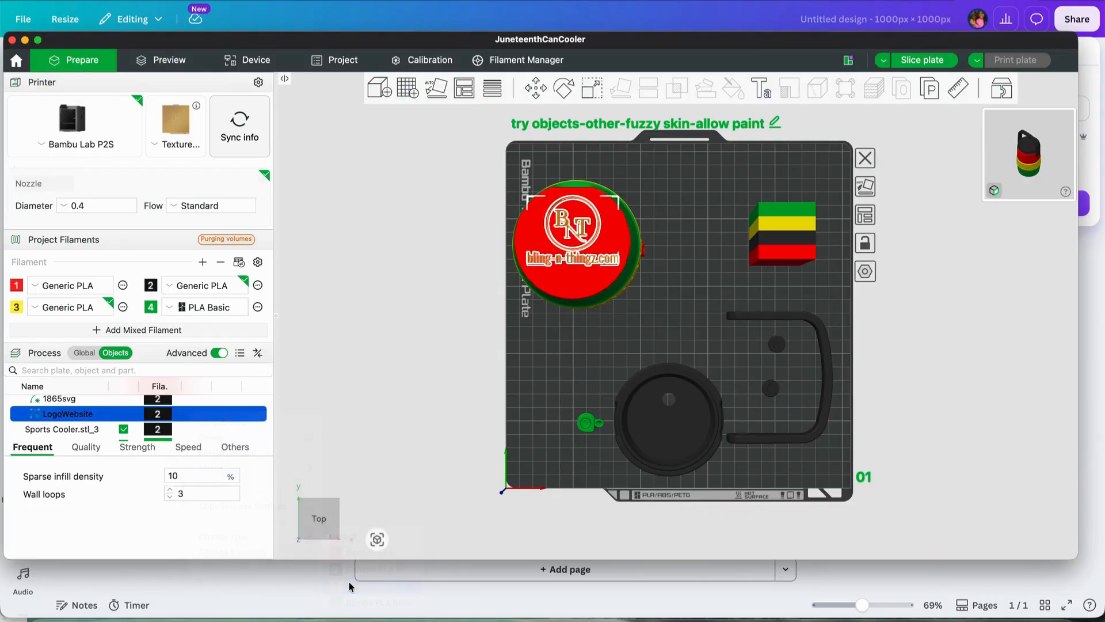
Edit the LogoWebsite SVG, setting its depth to 0.6 mm and enabling Use surface
right_click(202, 418)
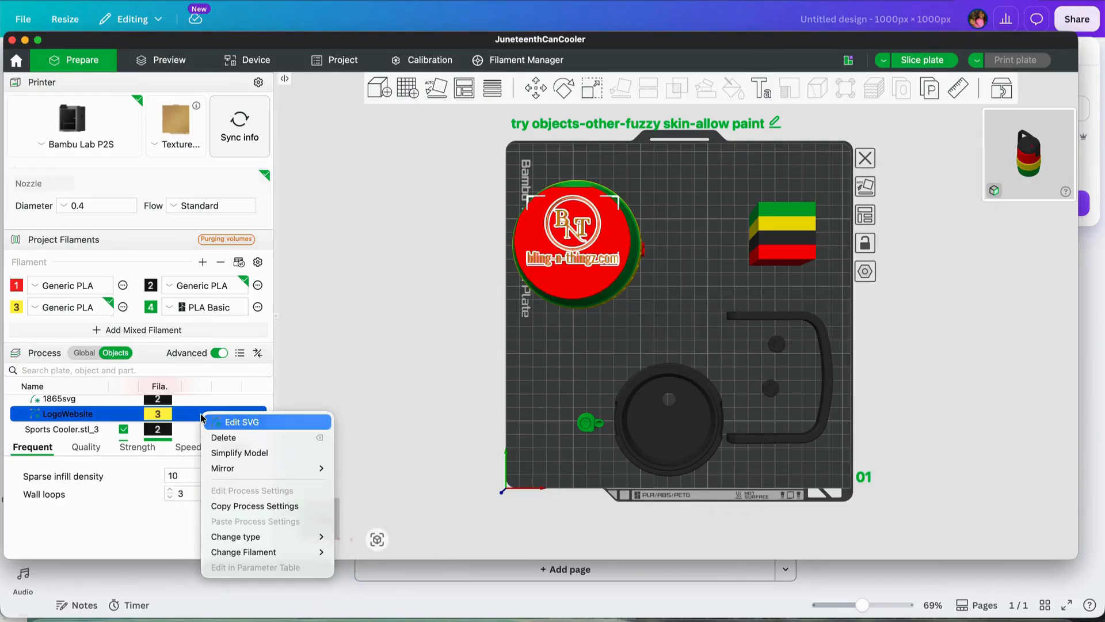
click(247, 424)
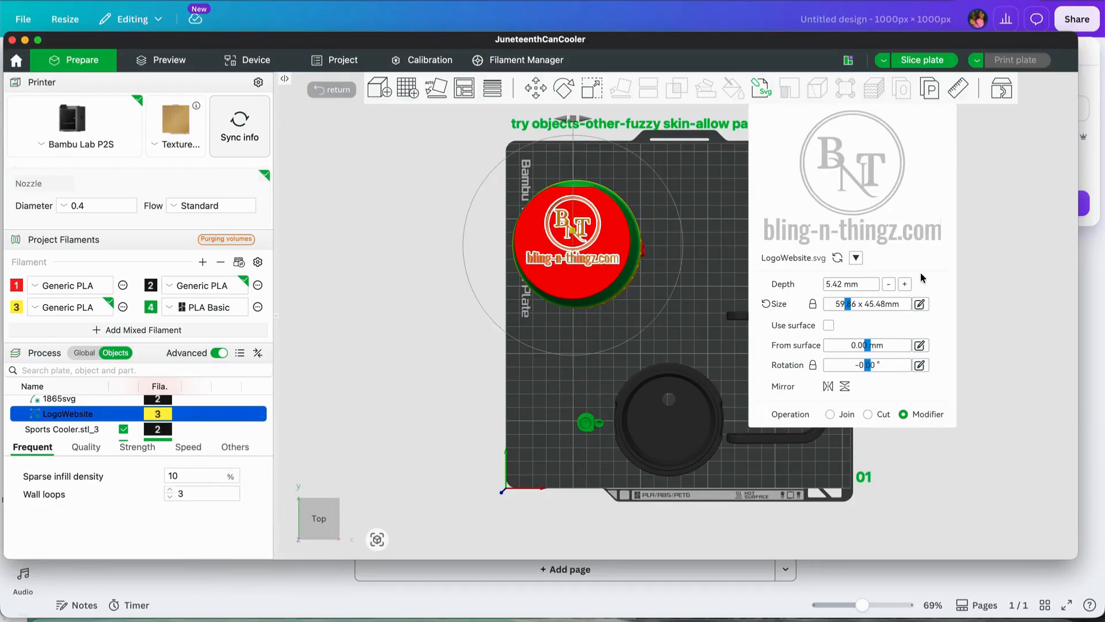
click(830, 284)
text(.6)
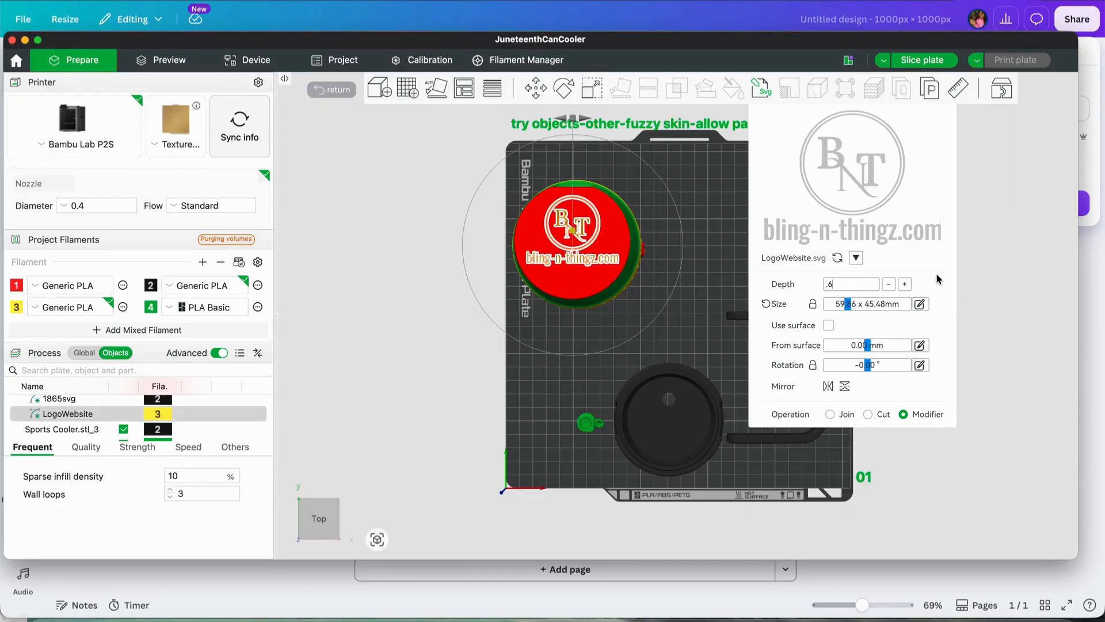
key(Return)
click(829, 327)
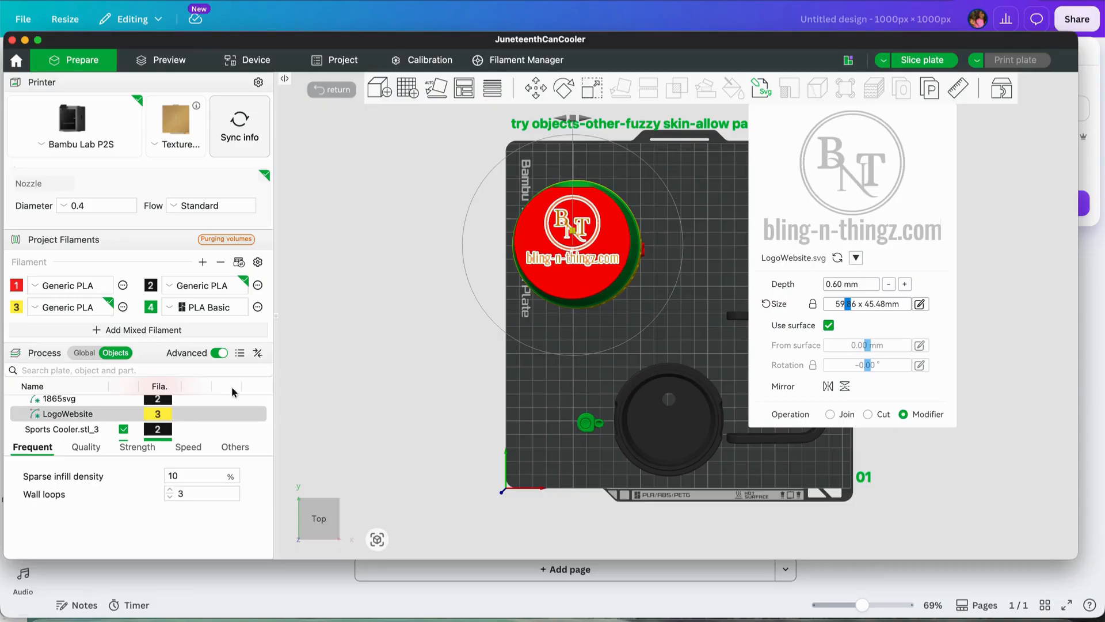
Check which type is assigned to the LogoWebsite part, leaving the type options without changing them
click(203, 416)
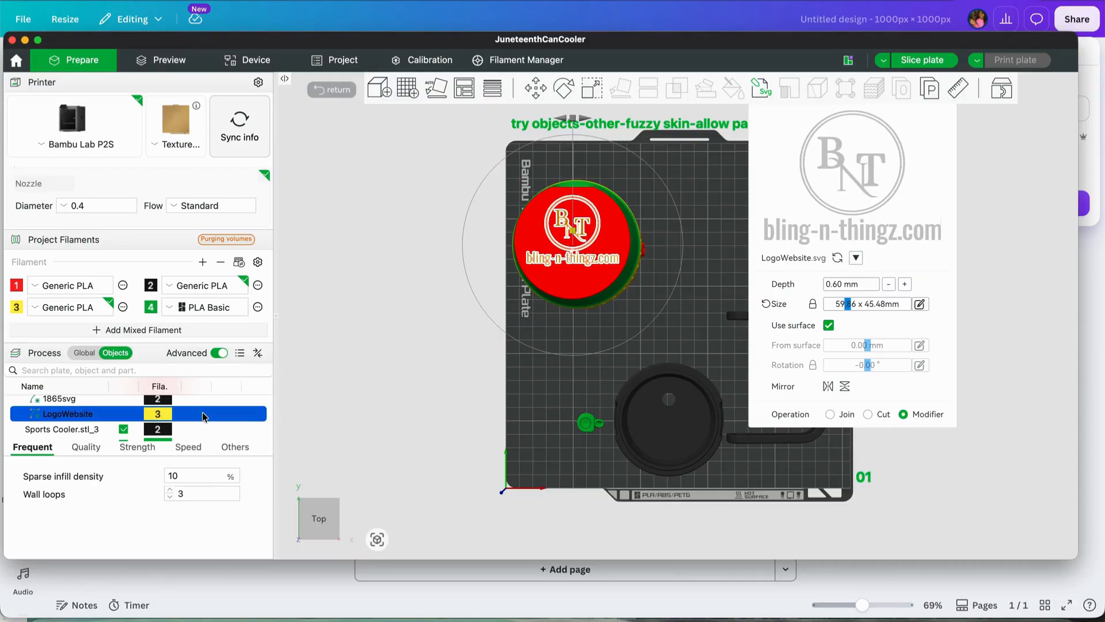
right_click(203, 416)
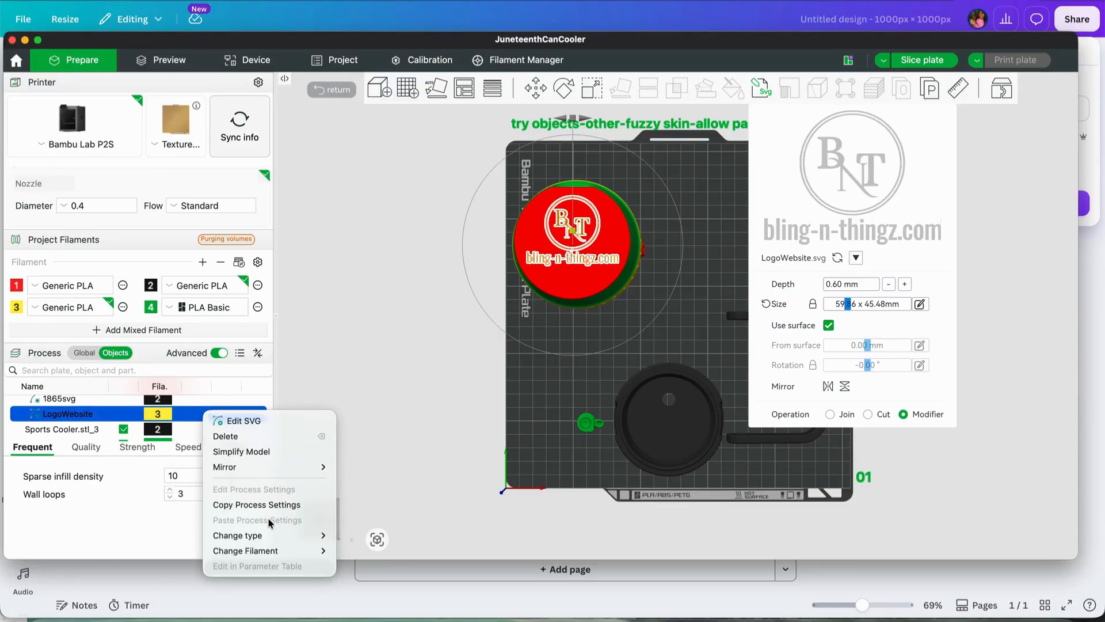
mouse_move(268, 535)
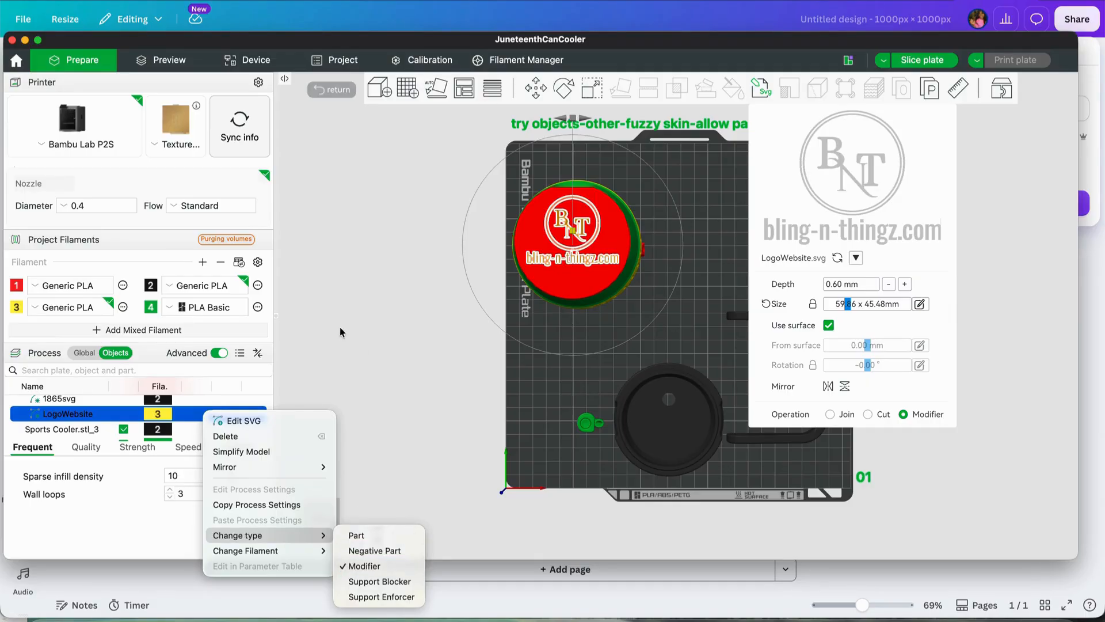
click(371, 306)
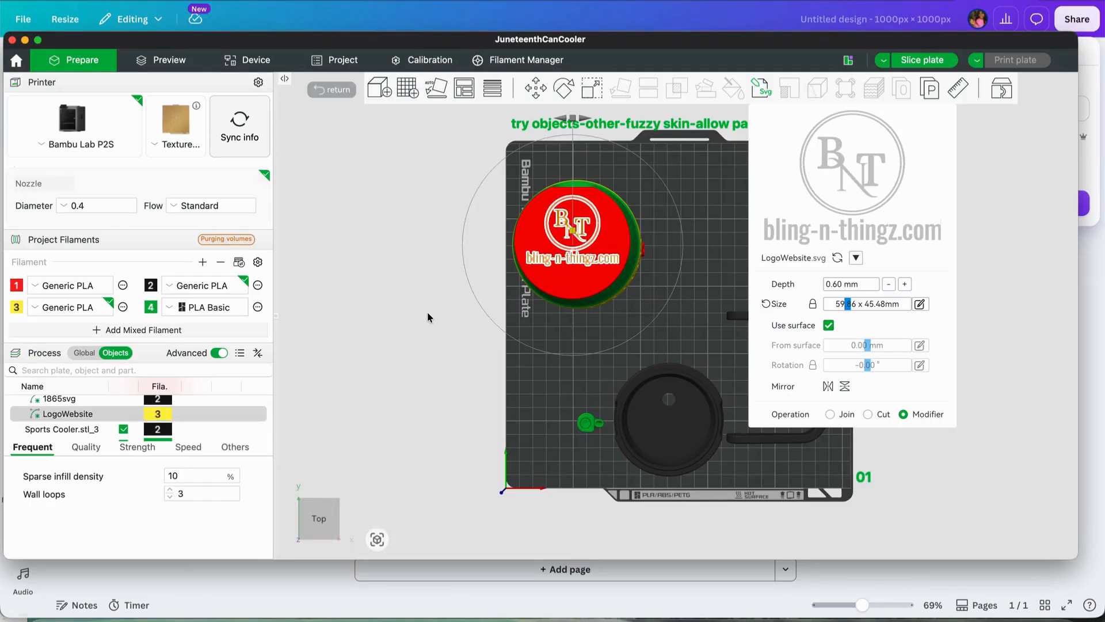
Close the logo's SVG settings and clear the selection on the plate
click(760, 90)
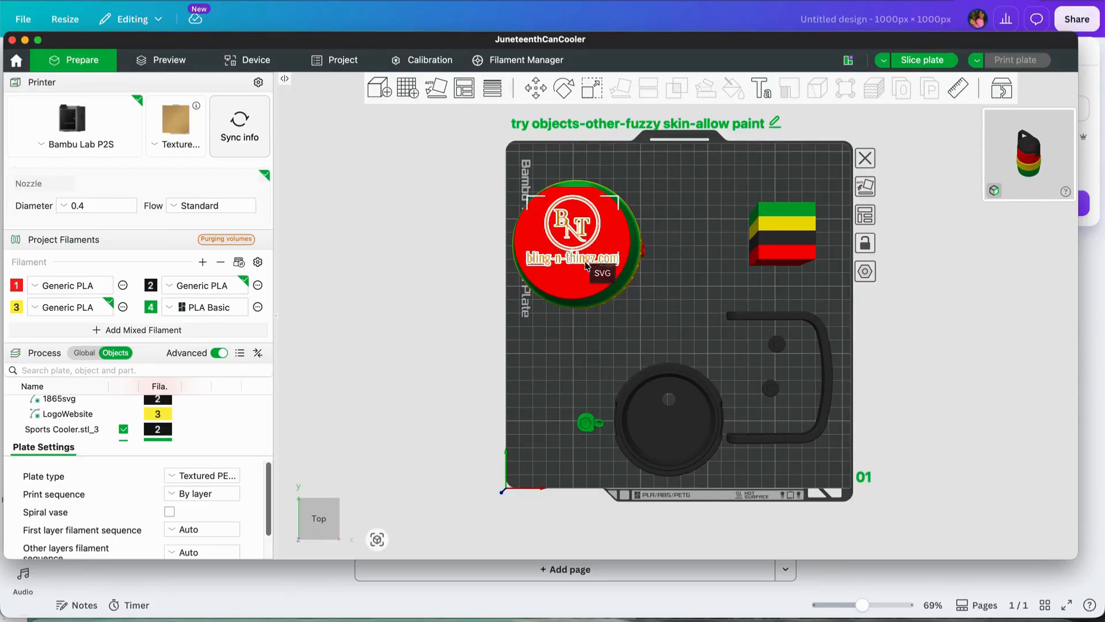
click(567, 282)
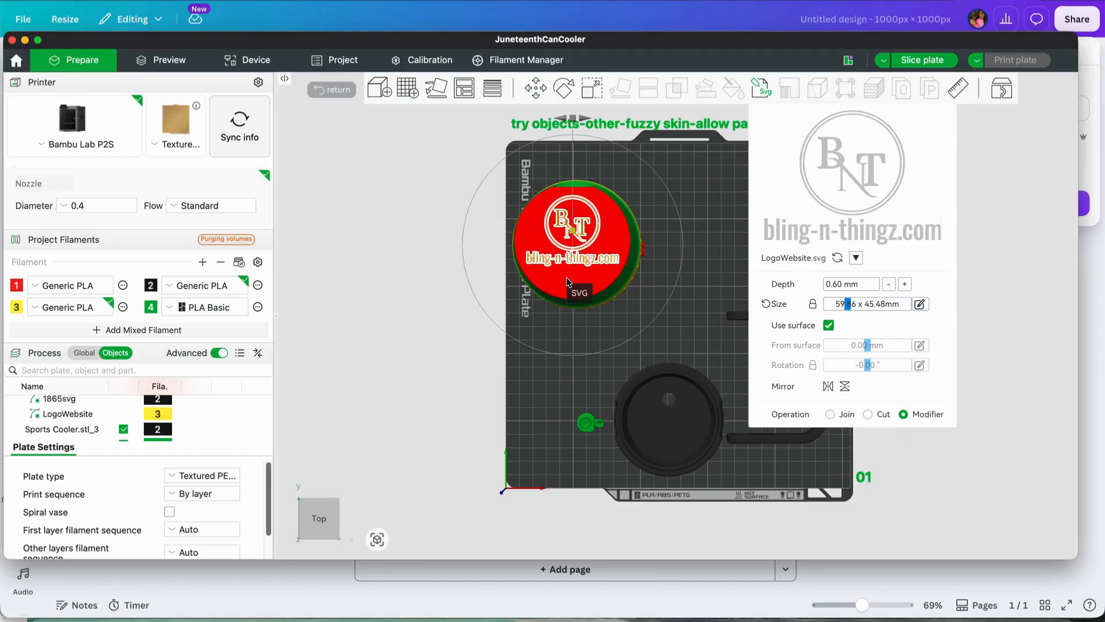
click(693, 179)
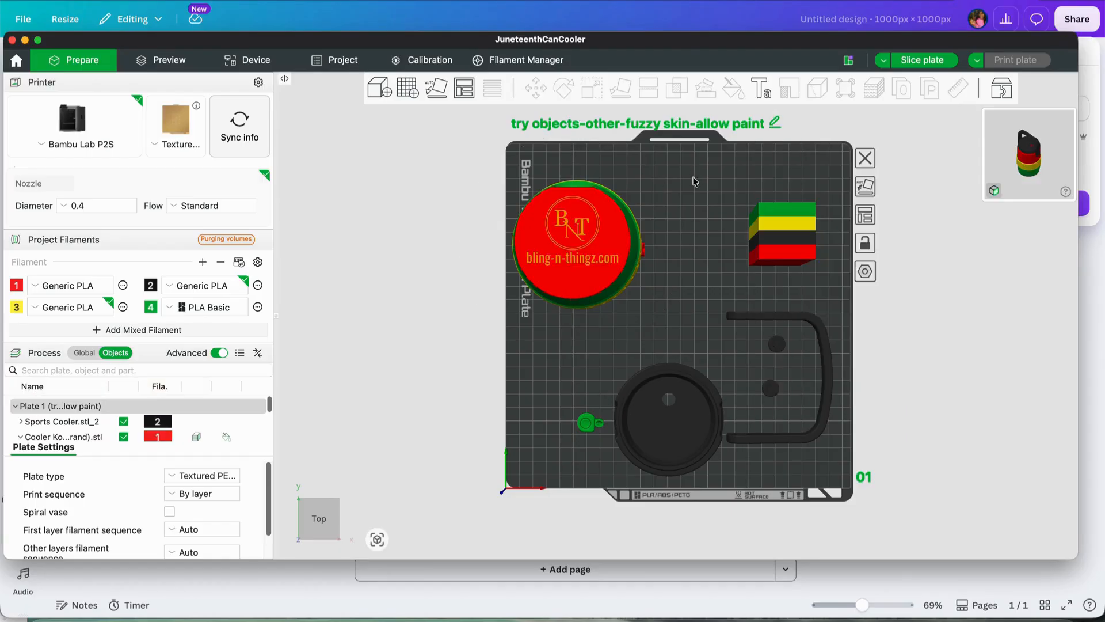
Add a second LogoWebsite.svg modifier to the top of the koozie and deselect it
right_click(610, 240)
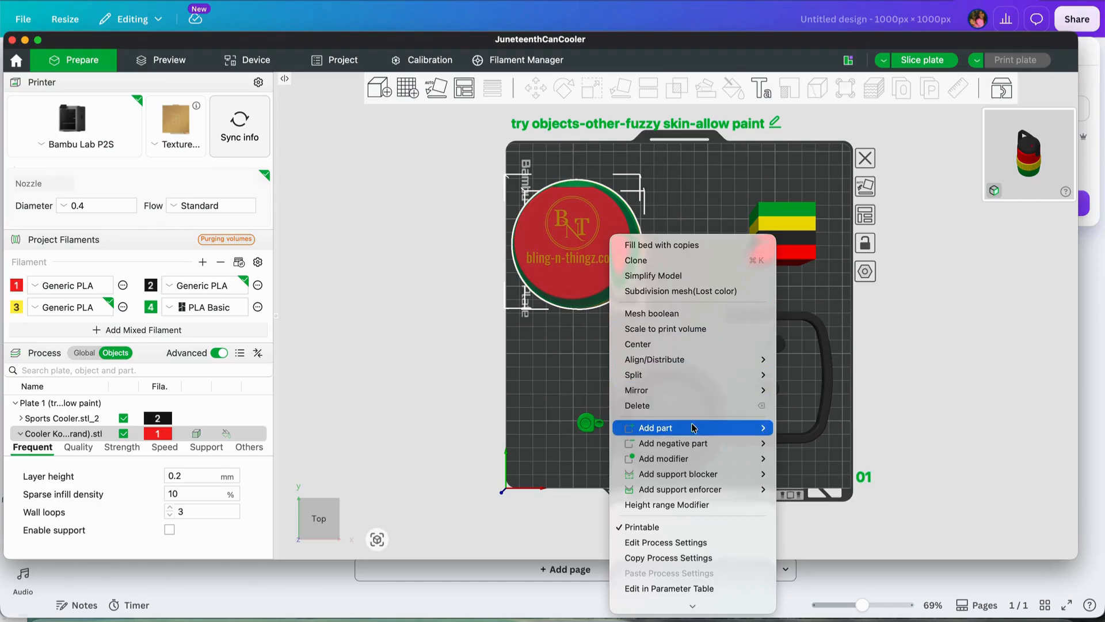
mouse_move(688, 475)
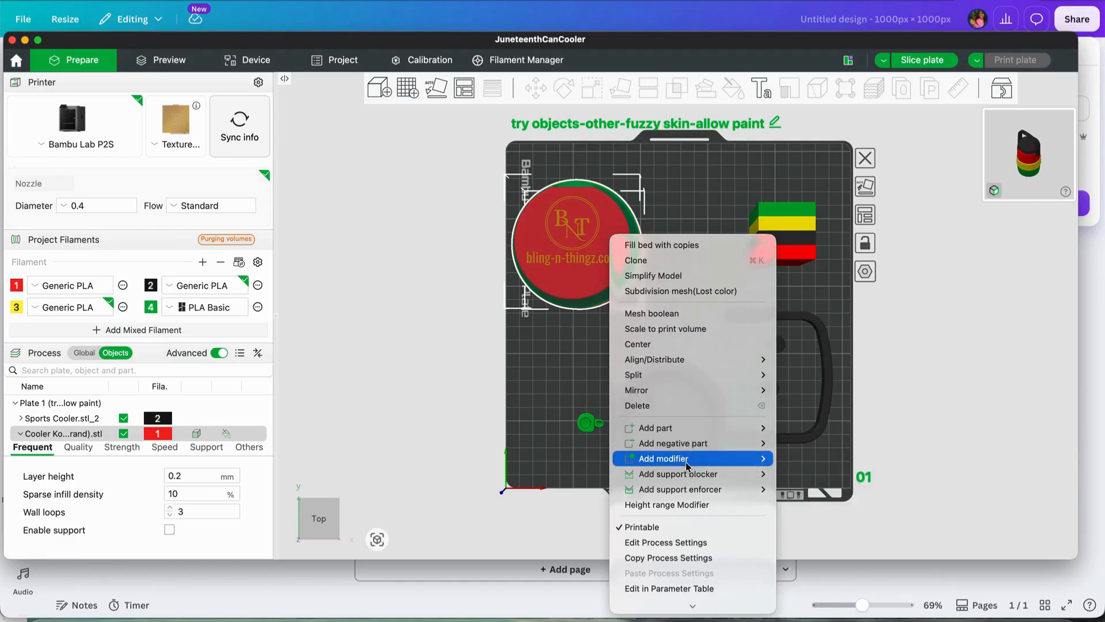
click(806, 603)
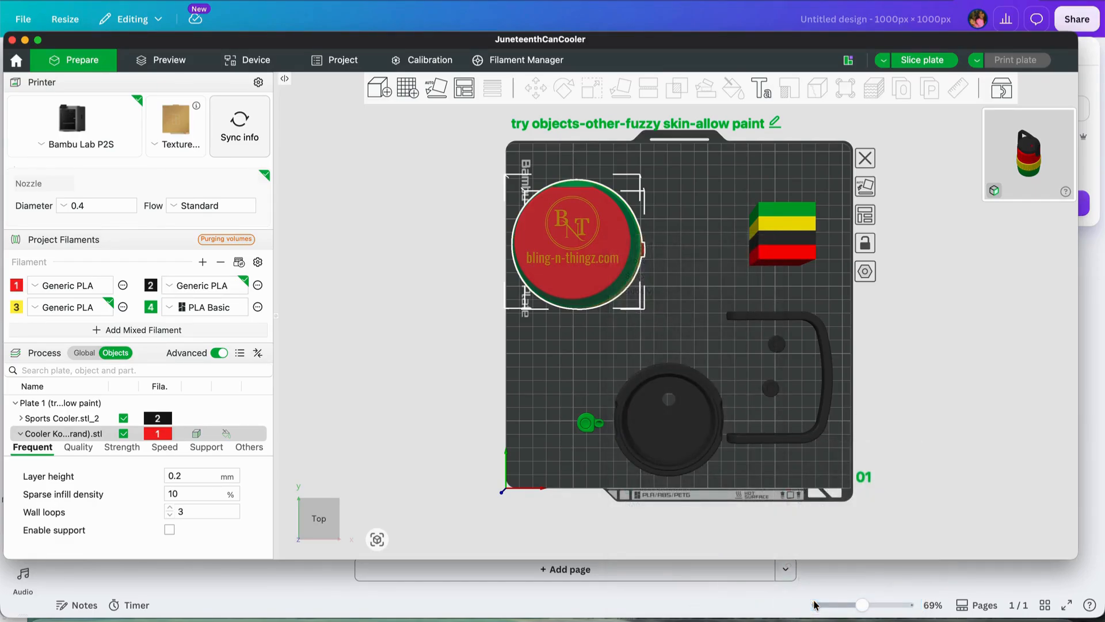
click(467, 153)
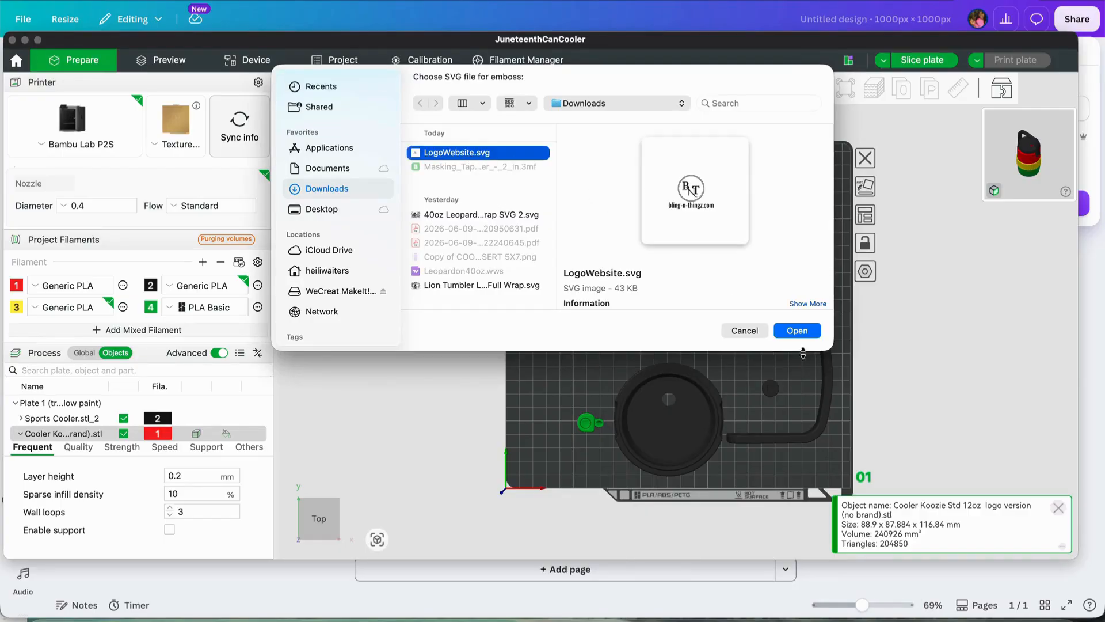
click(800, 332)
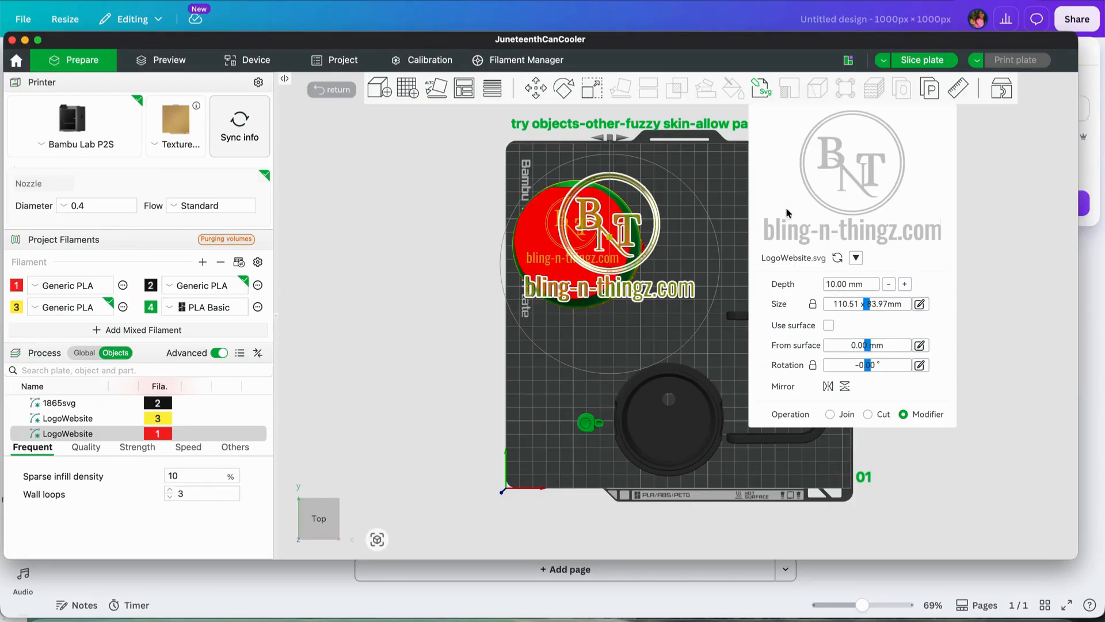
click(657, 199)
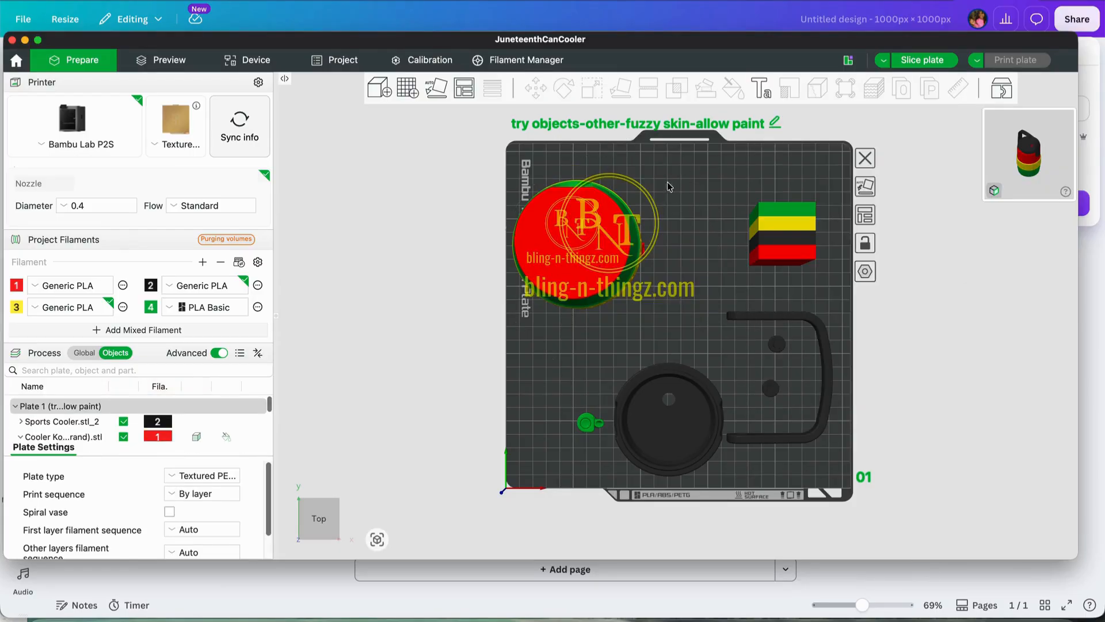
Delete the second, oversized LogoWebsite modifier that uses filament 1 from the koozie, keeping the smaller filament 3 logo
drag(652, 193, 657, 193)
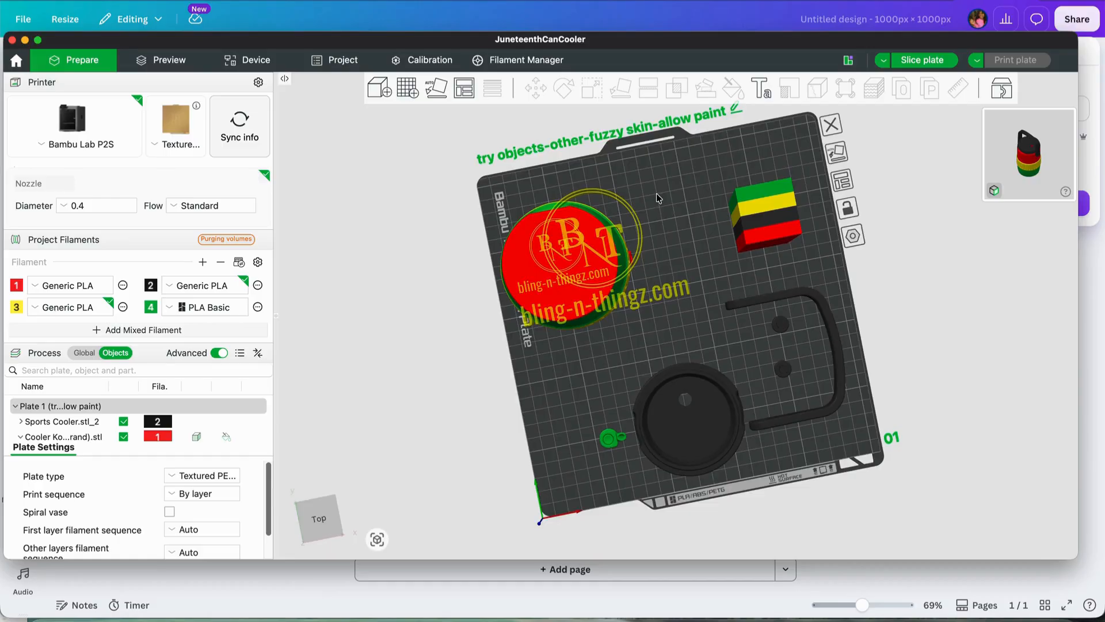
drag(528, 121, 531, 119)
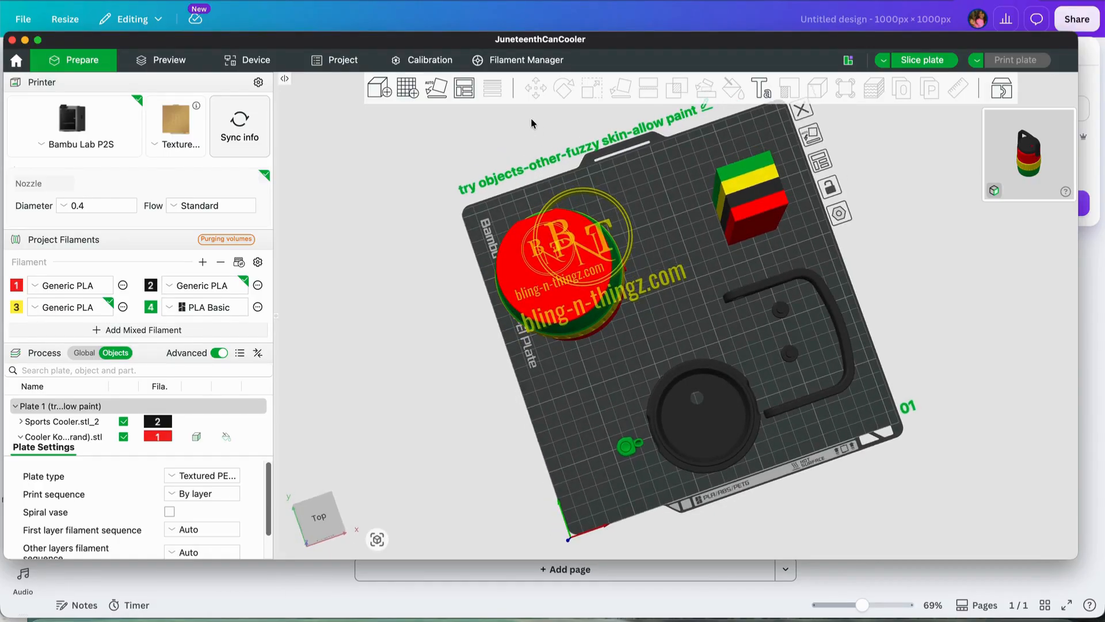
drag(536, 523, 538, 539)
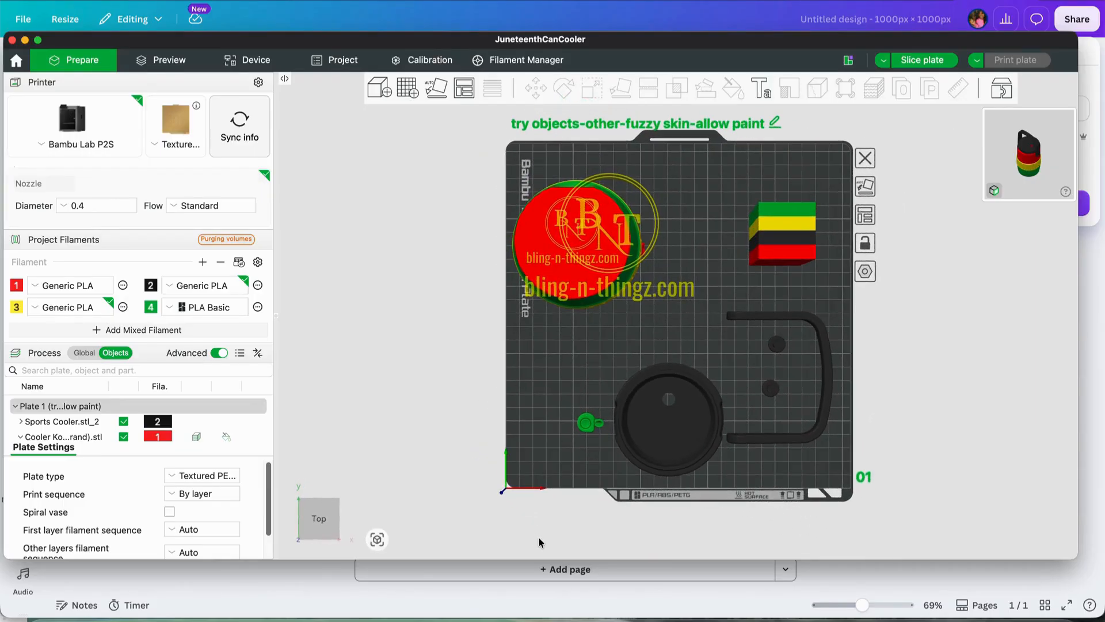
scroll(68, 409, down, 5)
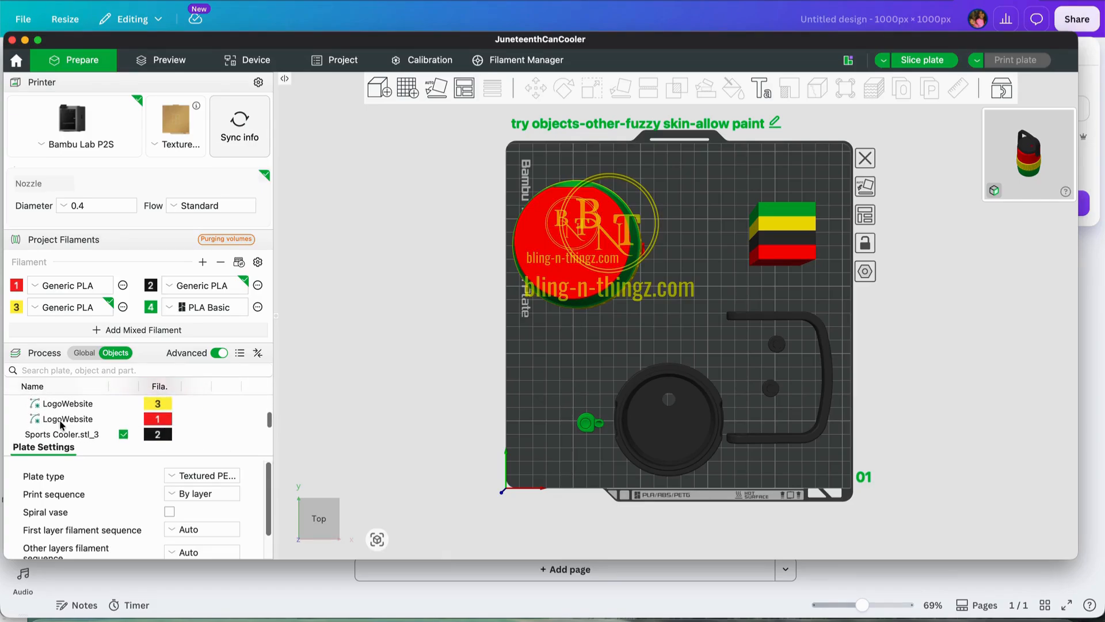
click(61, 420)
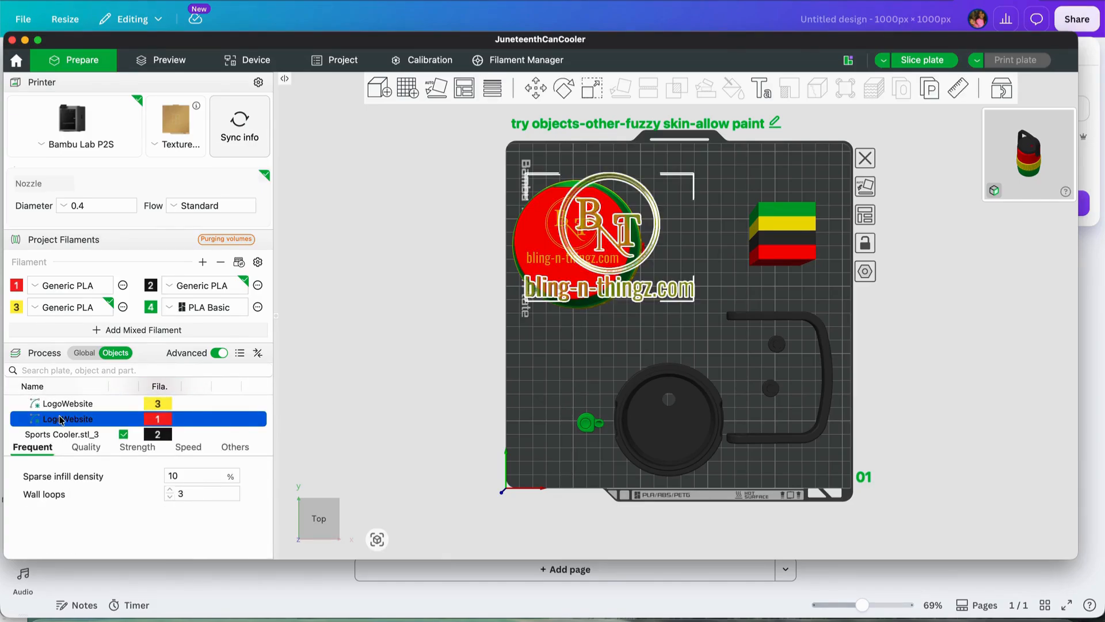
key(Delete)
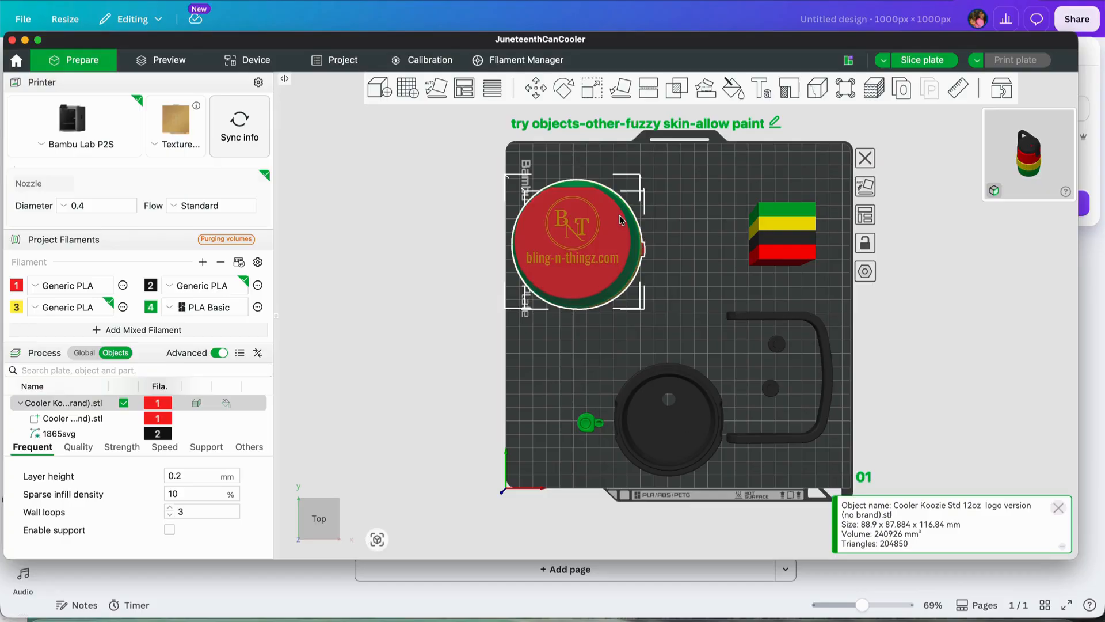
Slice the plate and inspect the coloured logo on the koozie's top and its colour bands in the sliced preview
click(922, 60)
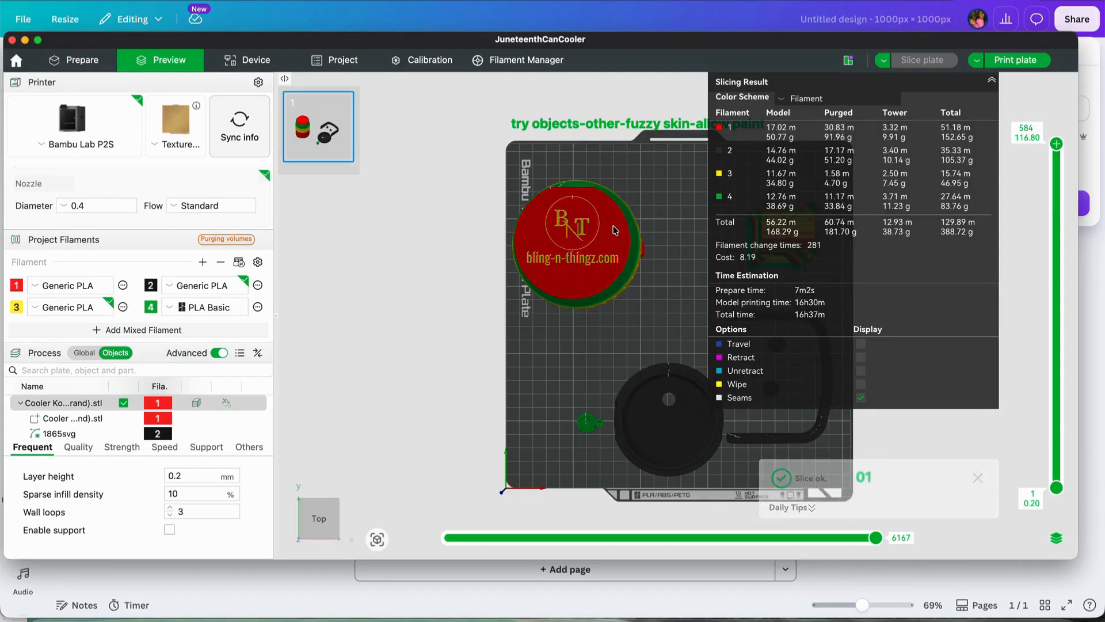
drag(651, 217, 650, 199)
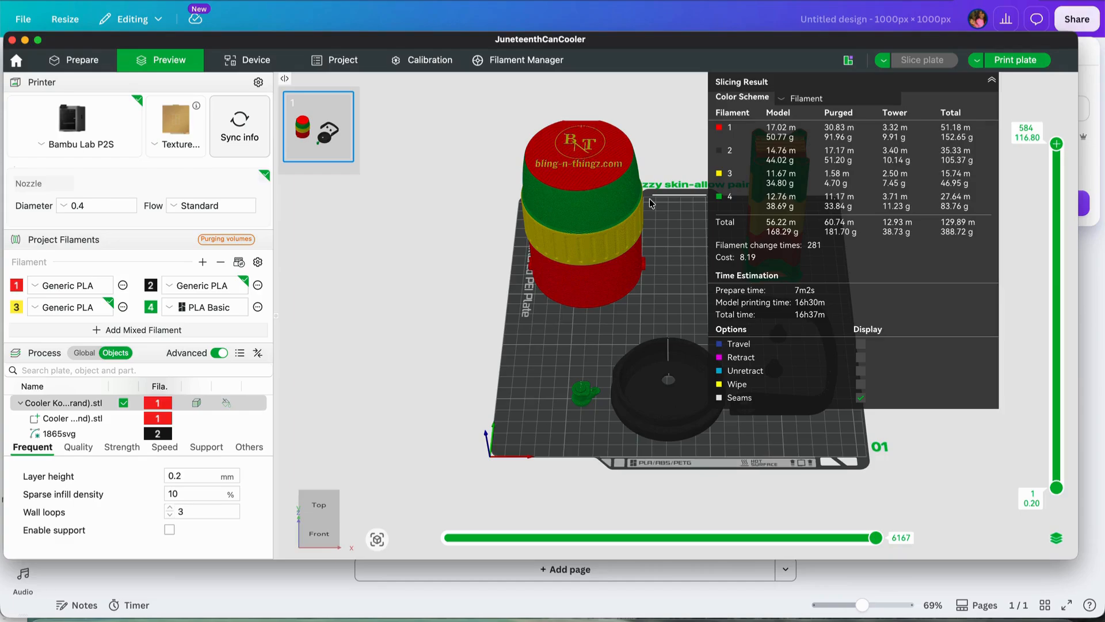
drag(651, 203, 653, 203)
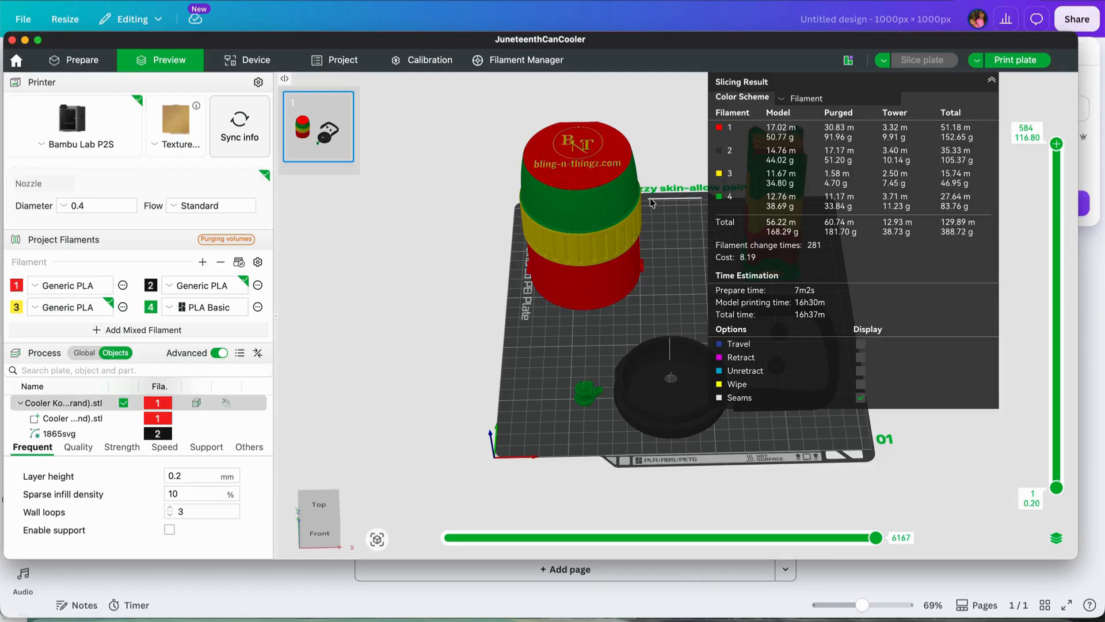
drag(652, 203, 652, 205)
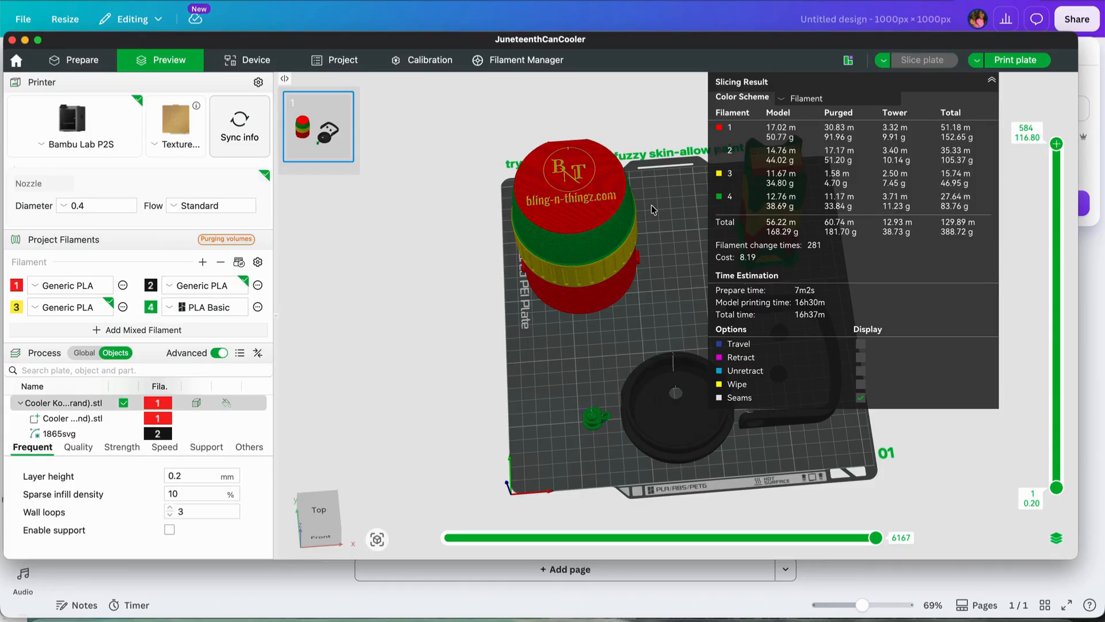
drag(651, 205, 653, 208)
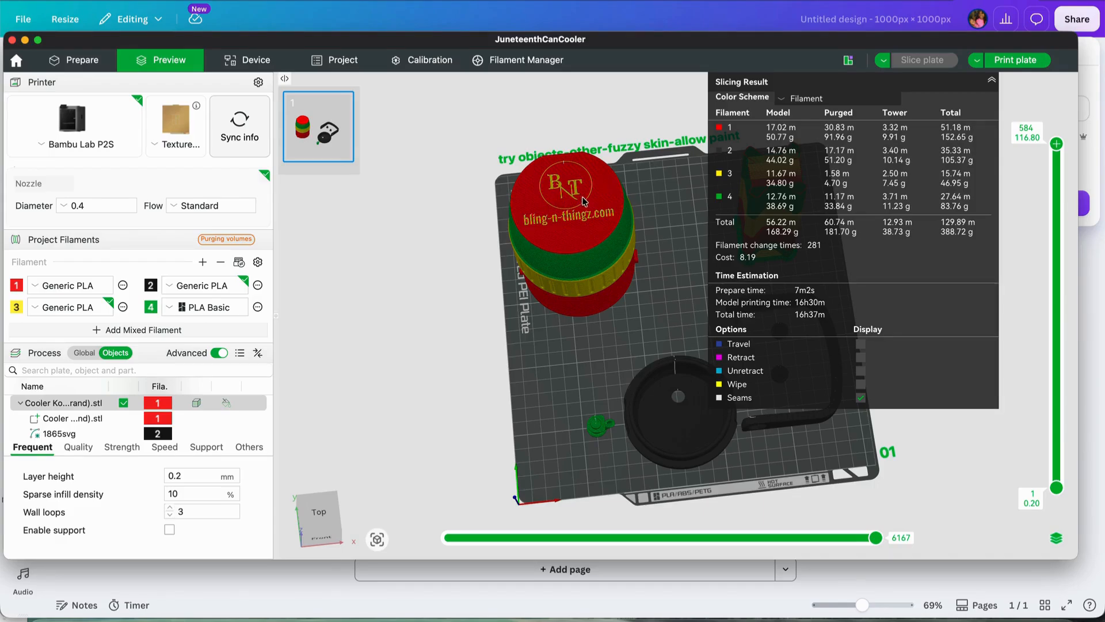
click(1021, 61)
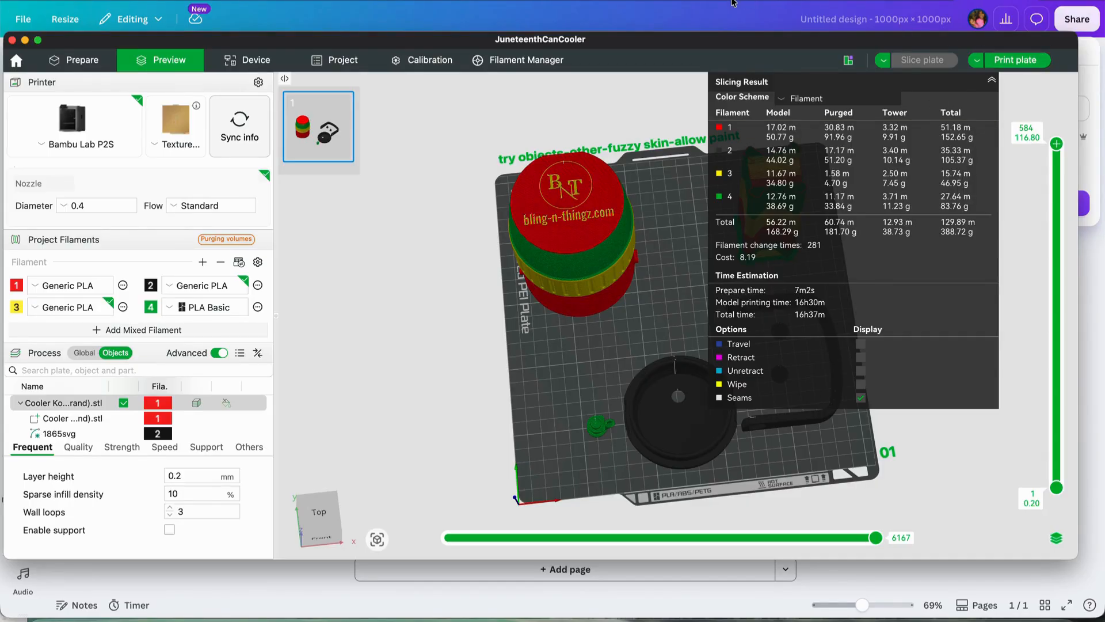